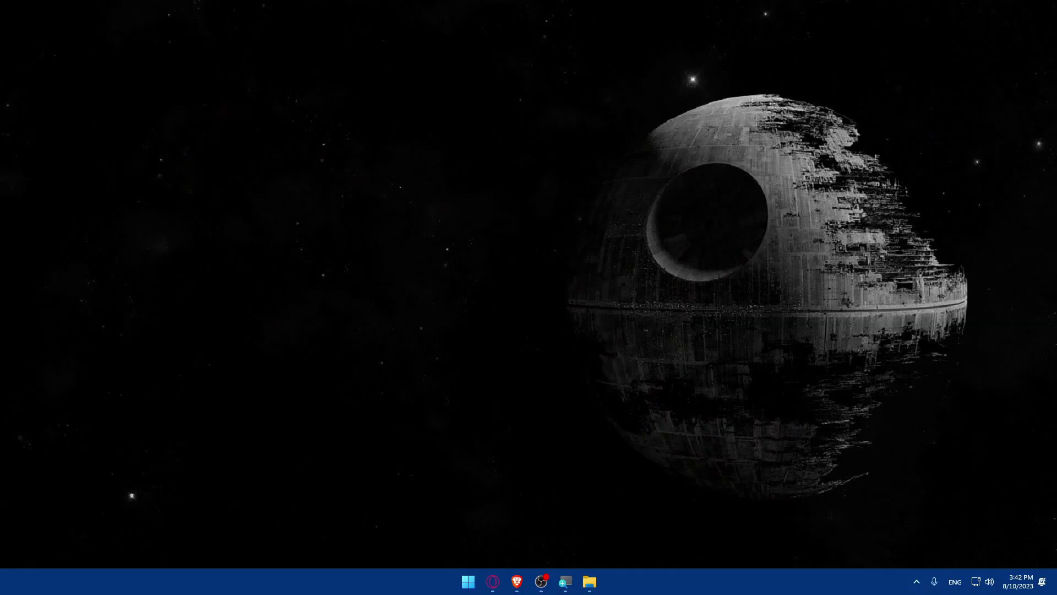
# Launch Brave and load coinbase.com in the browser.
pyautogui.click(516, 581)
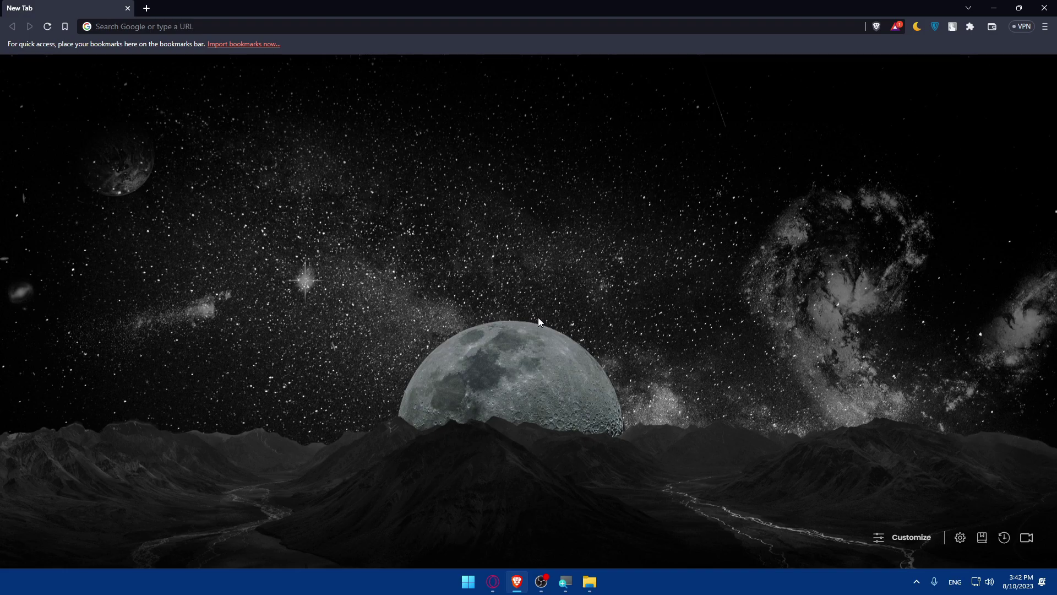
pyautogui.click(205, 26)
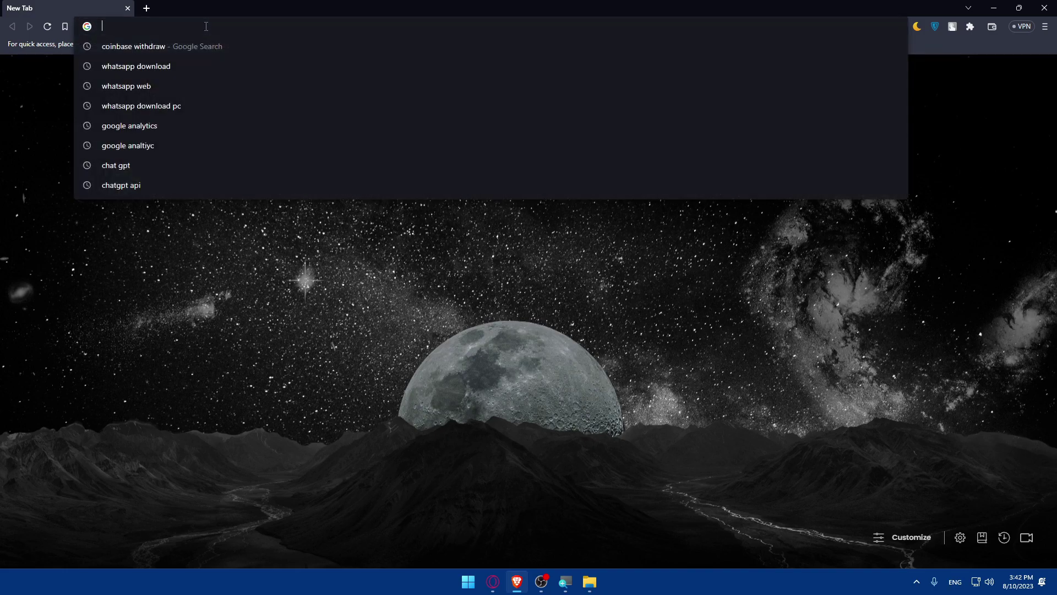
pyautogui.write('coinbase.com')
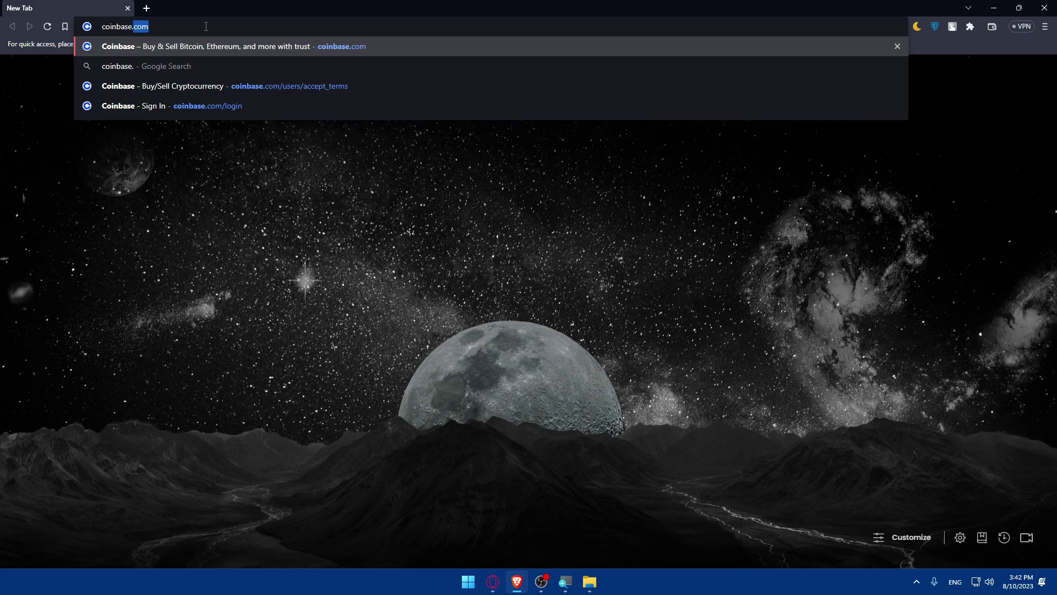
pyautogui.press('Return')
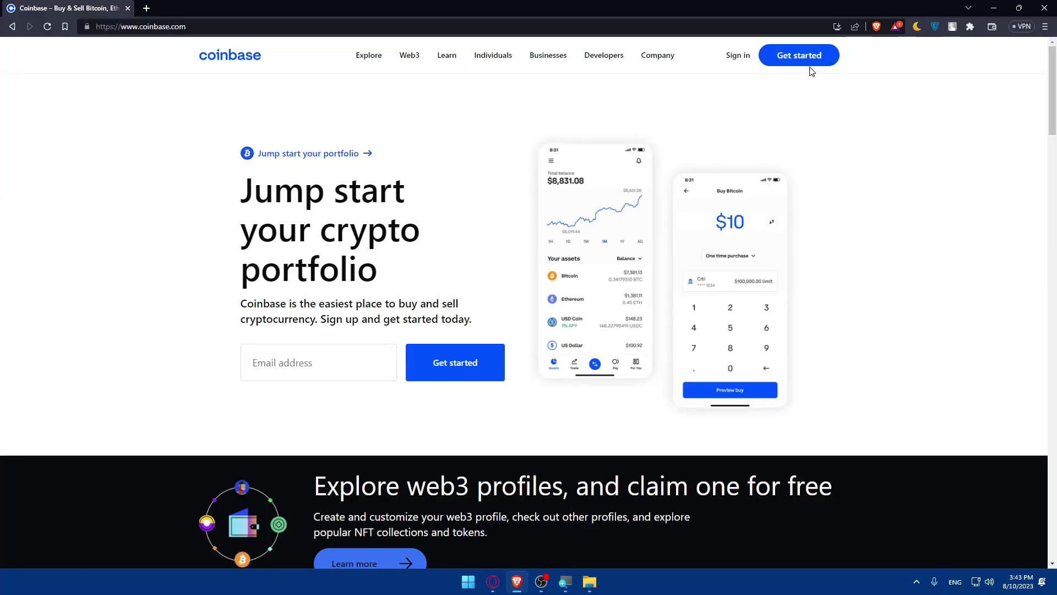
# Scroll up and down the Coinbase 'Jump start your crypto portfolio' landing page.
pyautogui.scroll(-8, 699, 147)
pyautogui.scroll(8, 663, 176)
pyautogui.moveTo(422, 77)
pyautogui.scroll(-10, 432, 219)
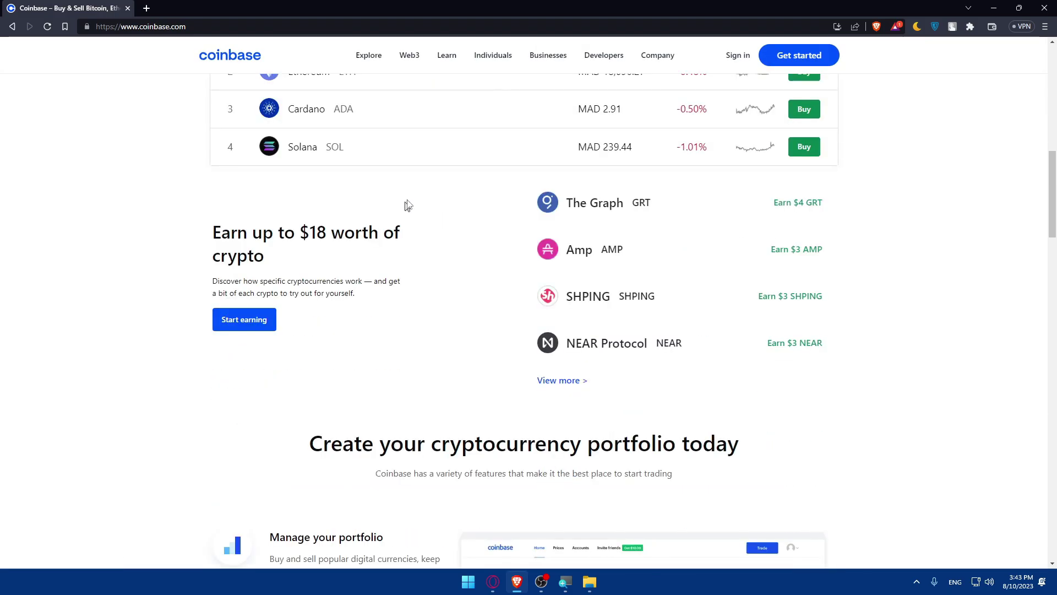
pyautogui.scroll(7, 434, 213)
pyautogui.scroll(-10, 435, 214)
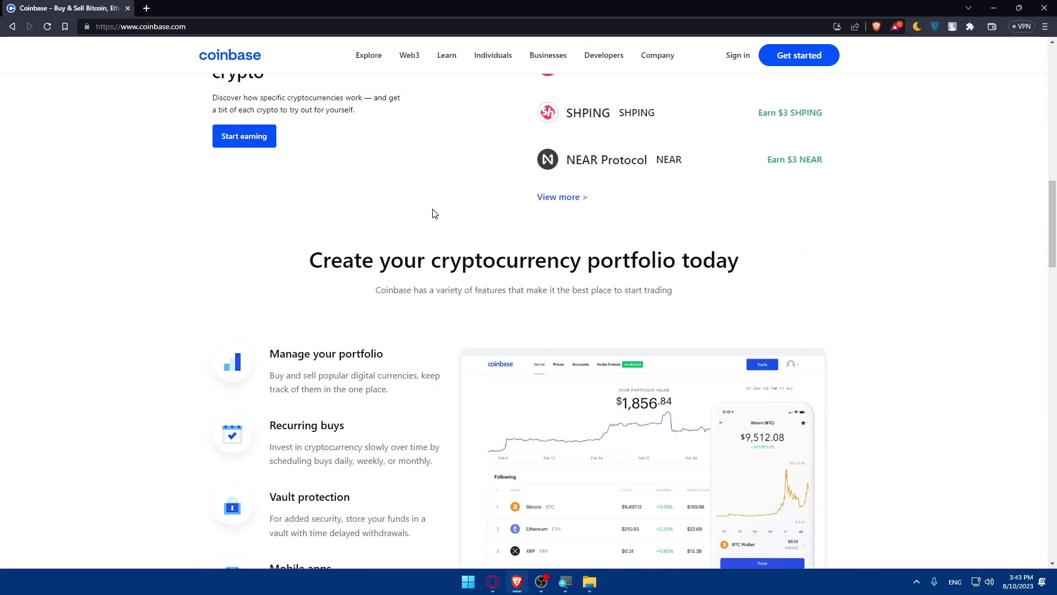
pyautogui.scroll(-8, 434, 214)
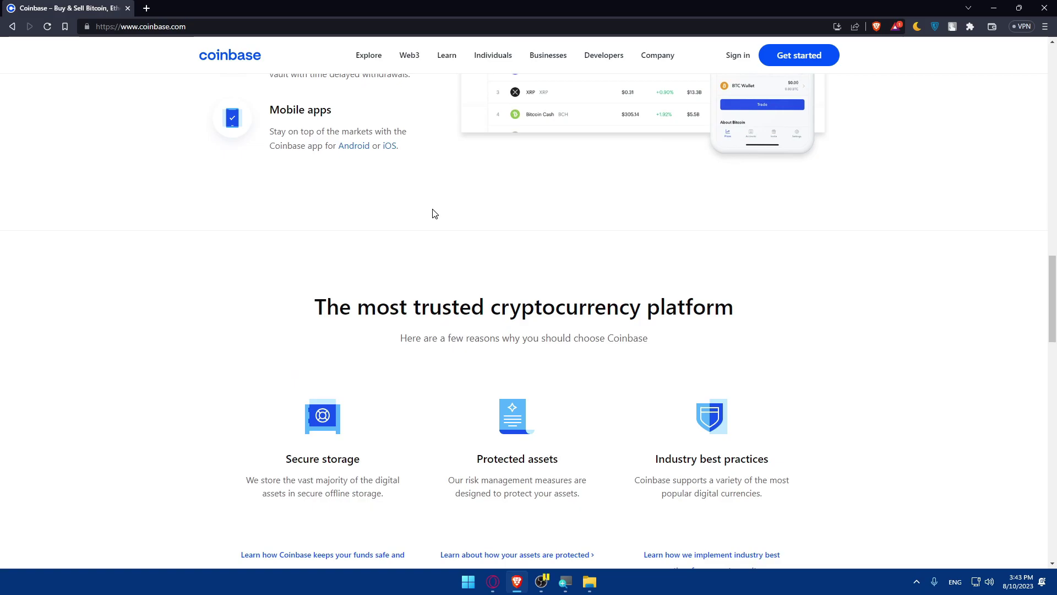
pyautogui.scroll(15, 434, 213)
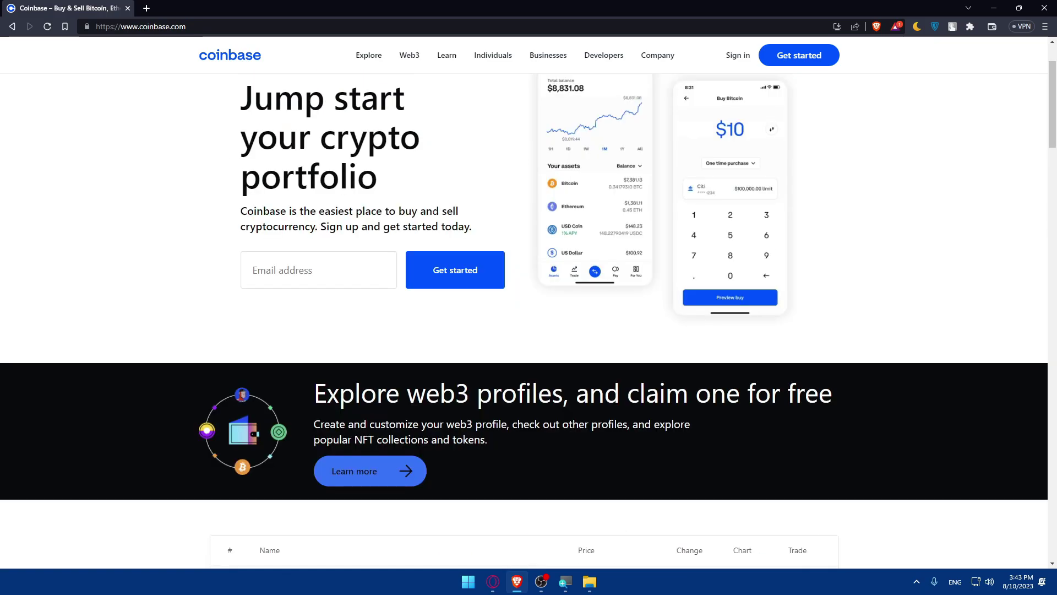
pyautogui.scroll(2, 435, 214)
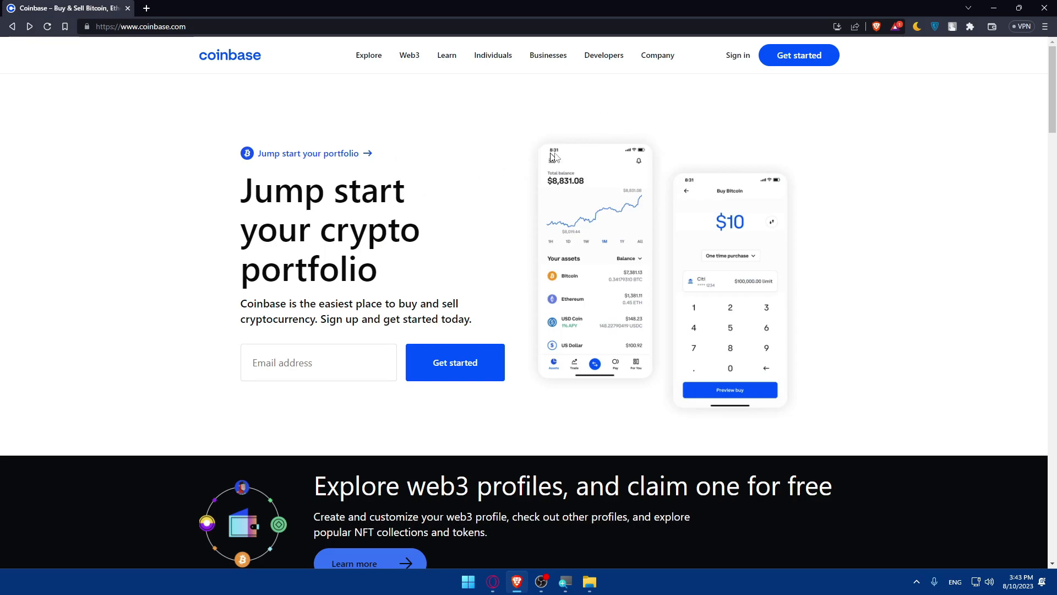
pyautogui.scroll(-2, 408, 175)
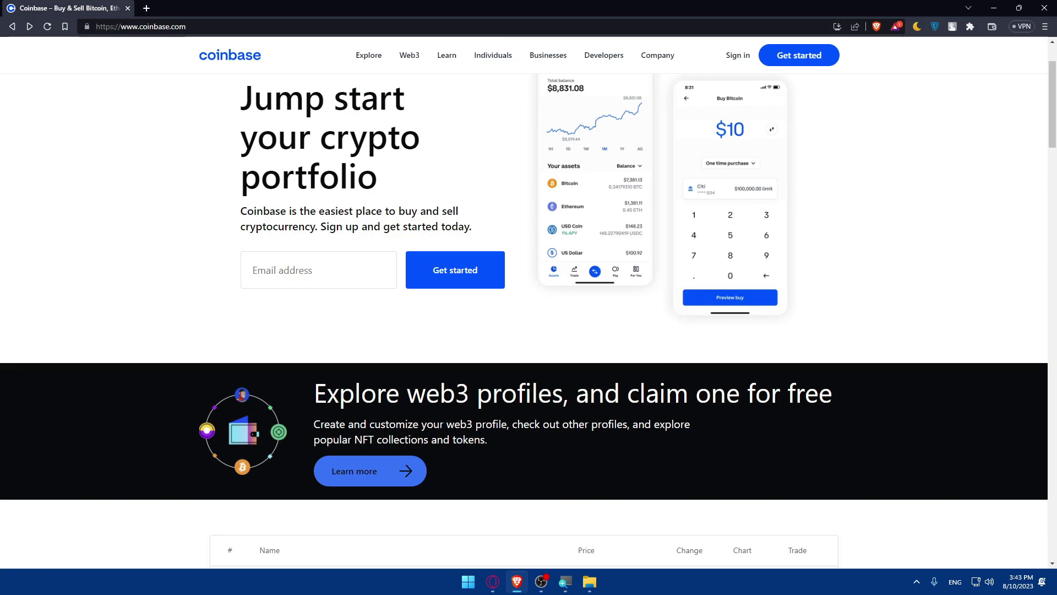
pyautogui.scroll(2, 362, 162)
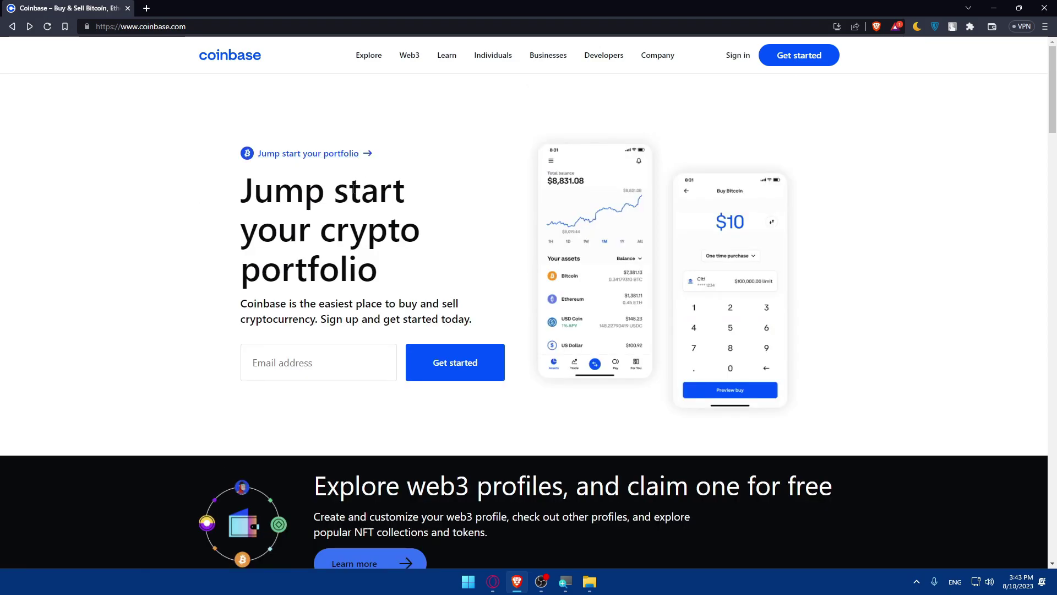
# Load binance.com in a new tab and switch the site to the dark theme.
pyautogui.click(147, 9)
pyautogui.write('binance.com')
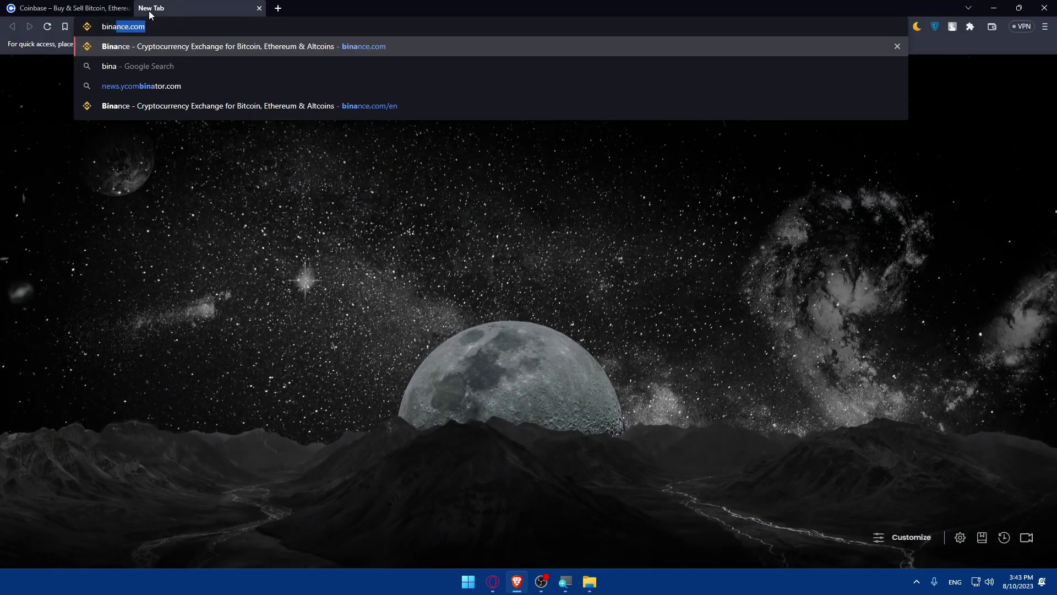
pyautogui.press('Return')
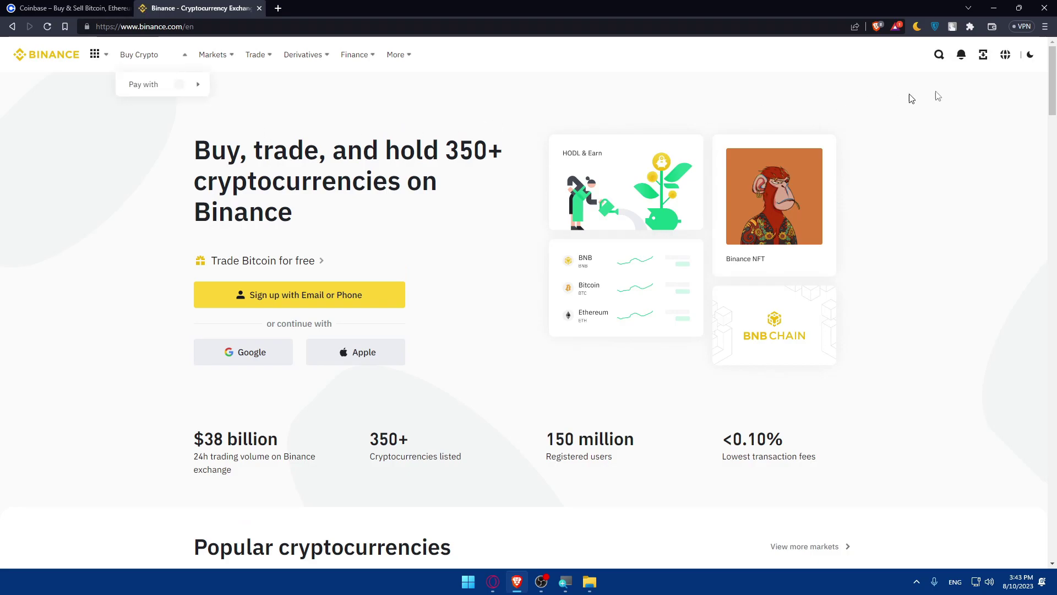
pyautogui.click(1030, 55)
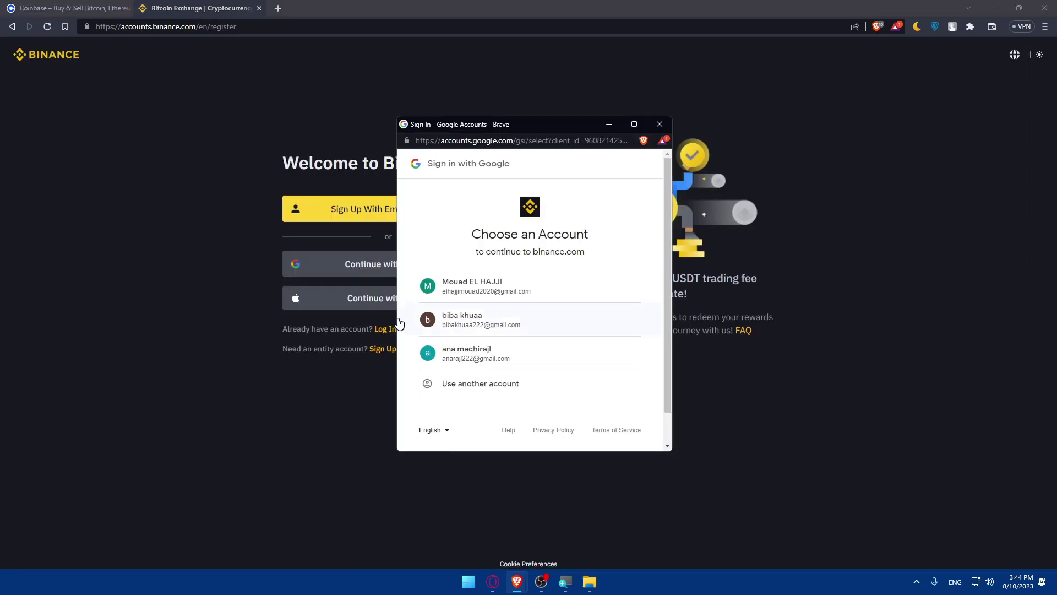
# Sign in with the first listed Google account and enter the 6-digit authenticator code.
pyautogui.click(483, 287)
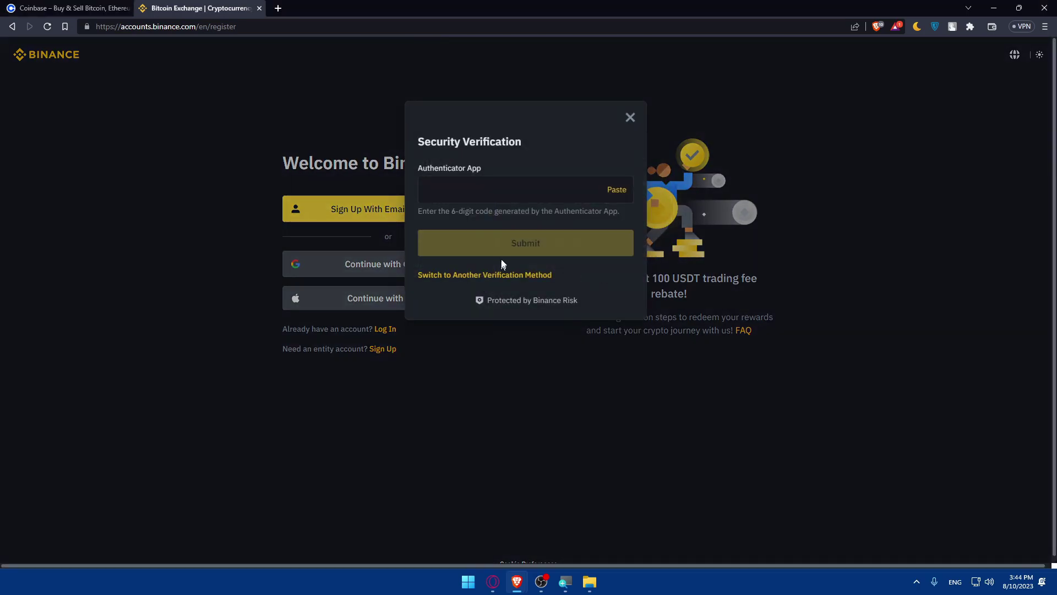
pyautogui.click(490, 189)
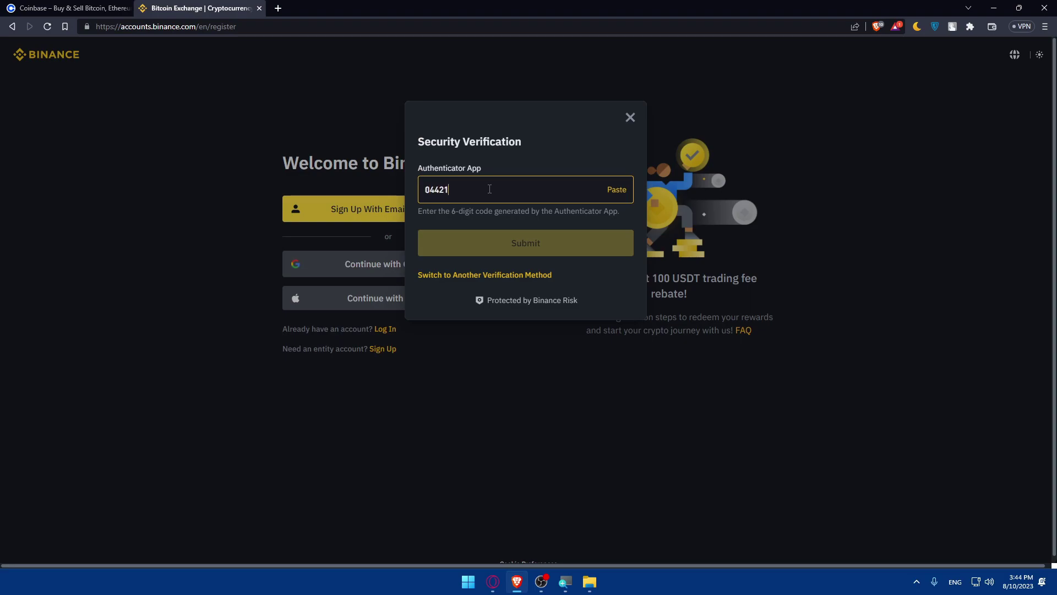
pyautogui.write('1')
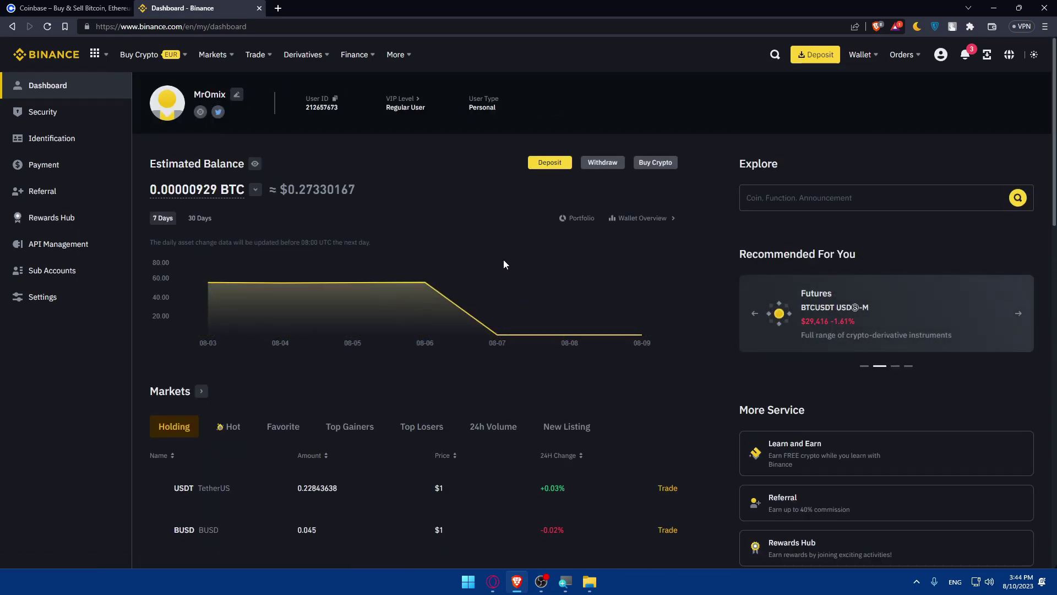
# Go to Wallet Overview, dismiss the Coin View tip, then open Fiat and Spot.
pyautogui.moveTo(862, 57)
pyautogui.click(885, 93)
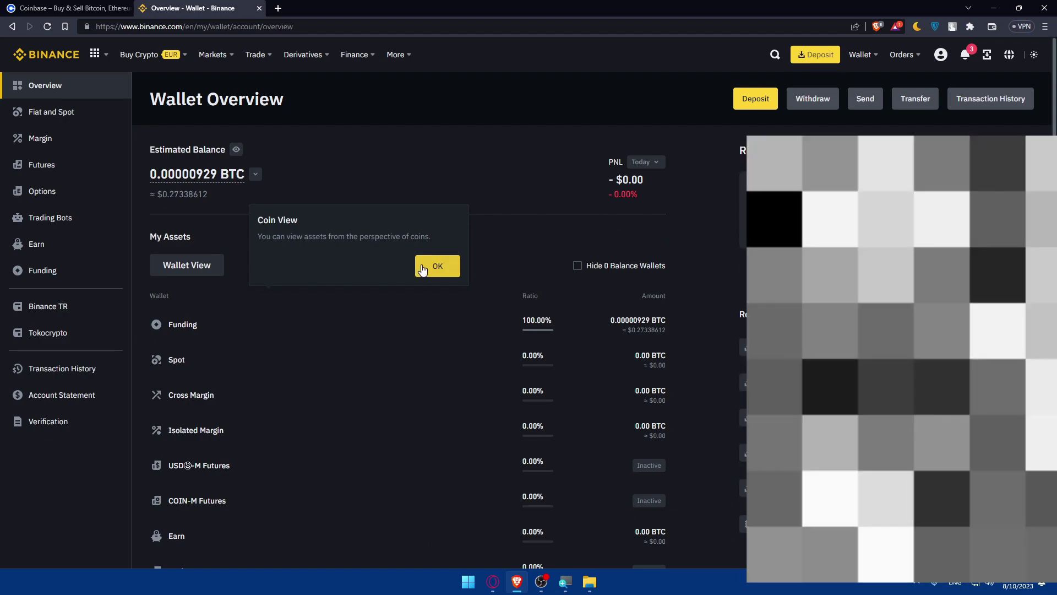
pyautogui.click(435, 266)
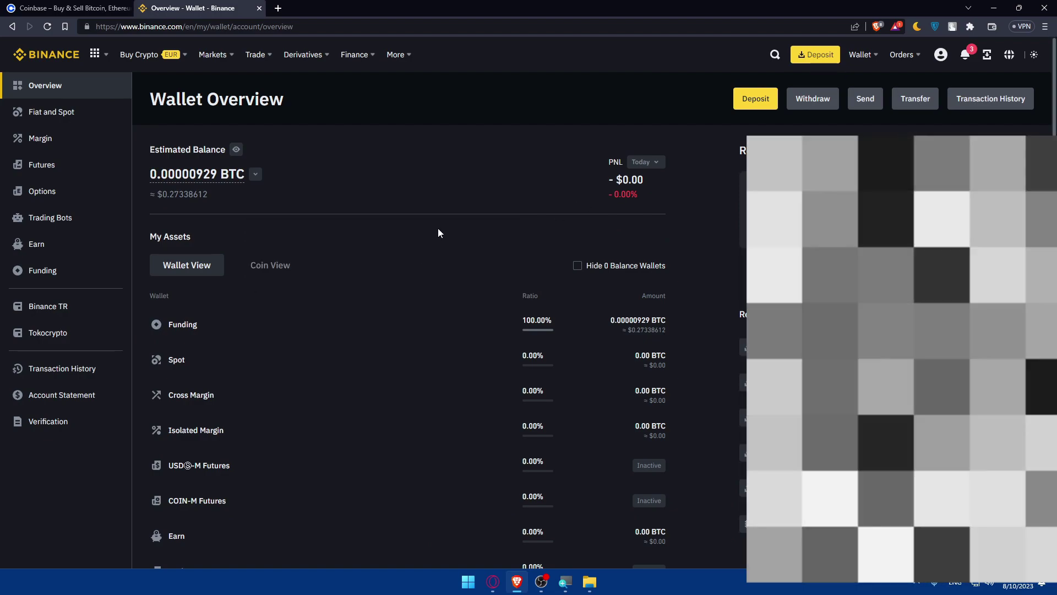
pyautogui.click(65, 115)
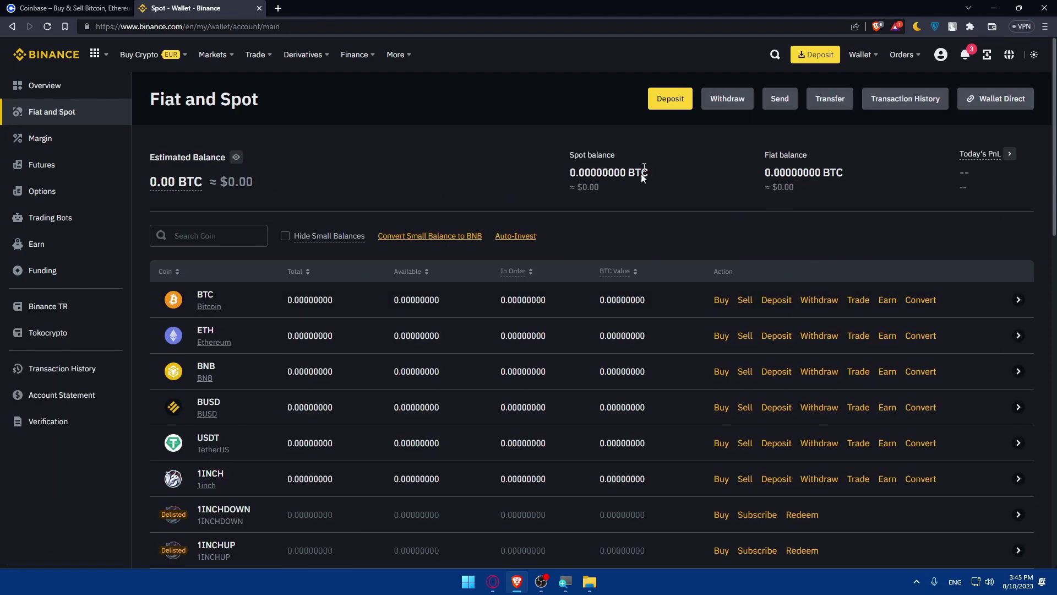
# Start a Crypto Deposit from the Fiat and Spot wallet page.
pyautogui.click(670, 103)
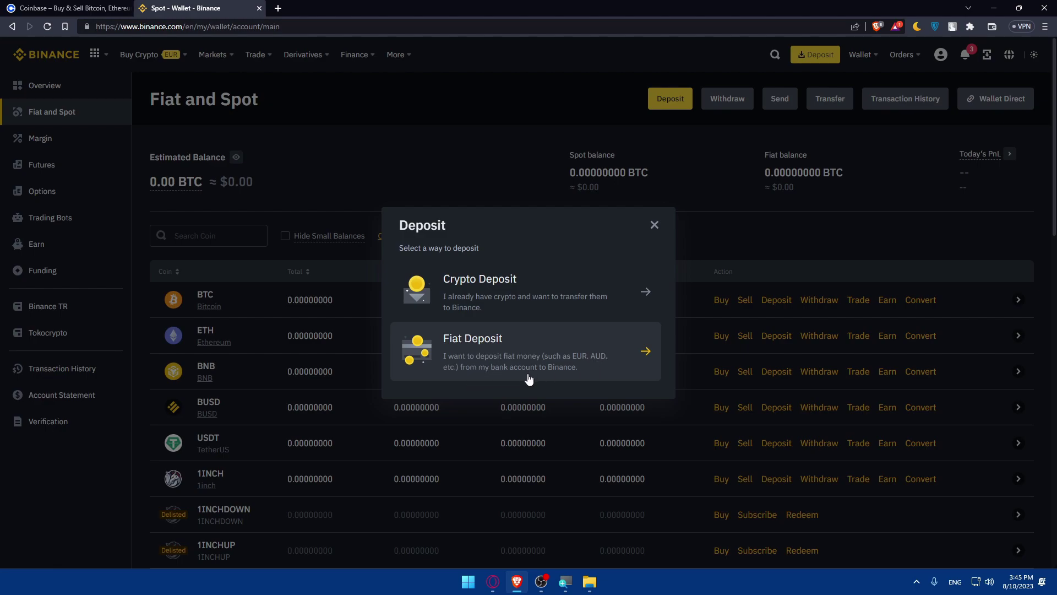
pyautogui.click(551, 304)
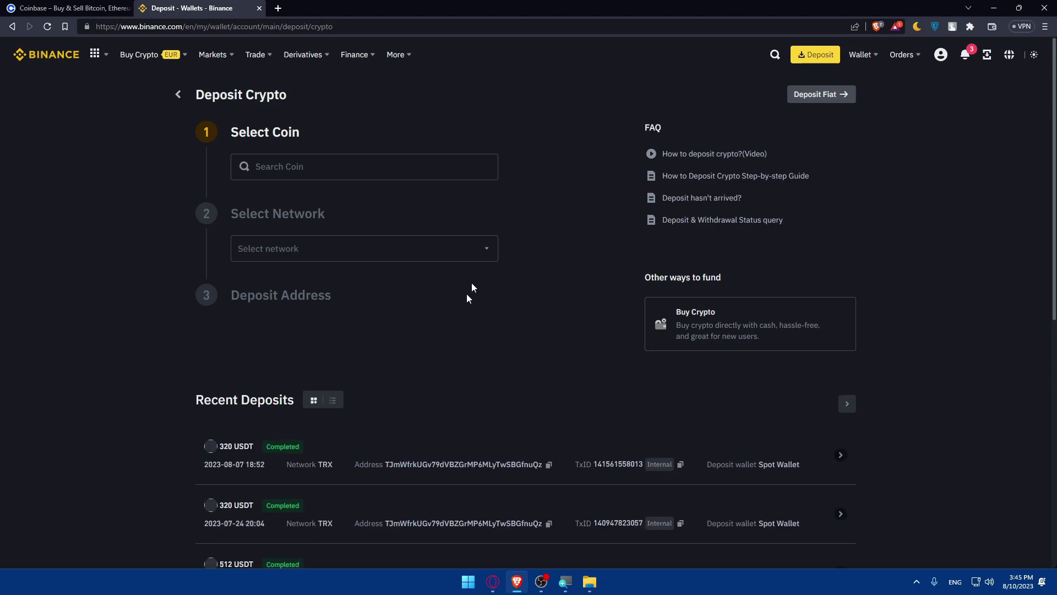
# Search the coin list for 'usdt' and select USDT TetherUS.
pyautogui.click(341, 169)
pyautogui.scroll(-15, 359, 314)
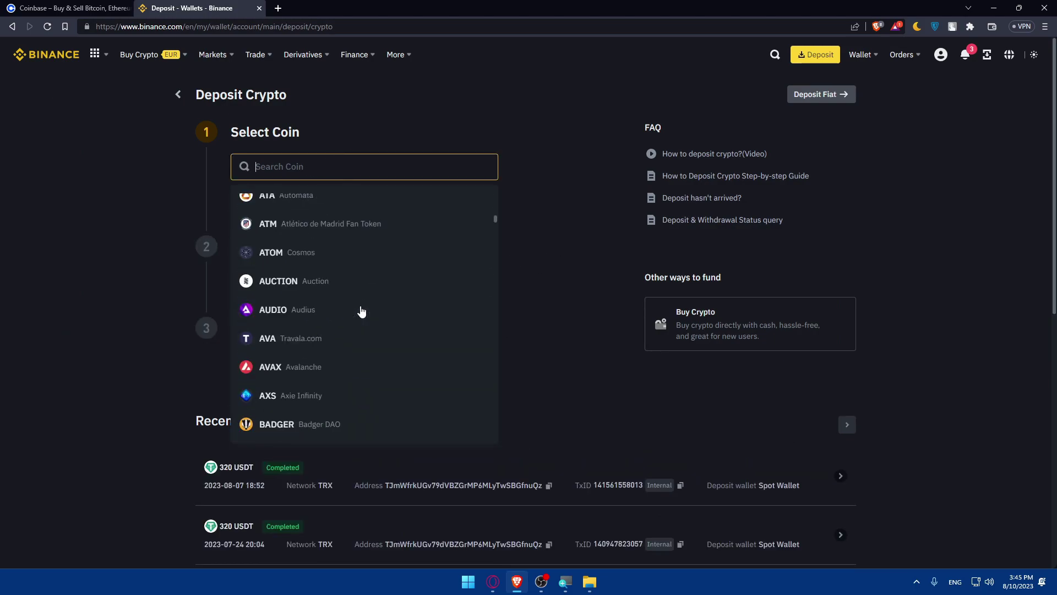
pyautogui.scroll(5, 364, 309)
pyautogui.scroll(-4, 364, 308)
pyautogui.scroll(4, 363, 308)
pyautogui.scroll(-2, 362, 307)
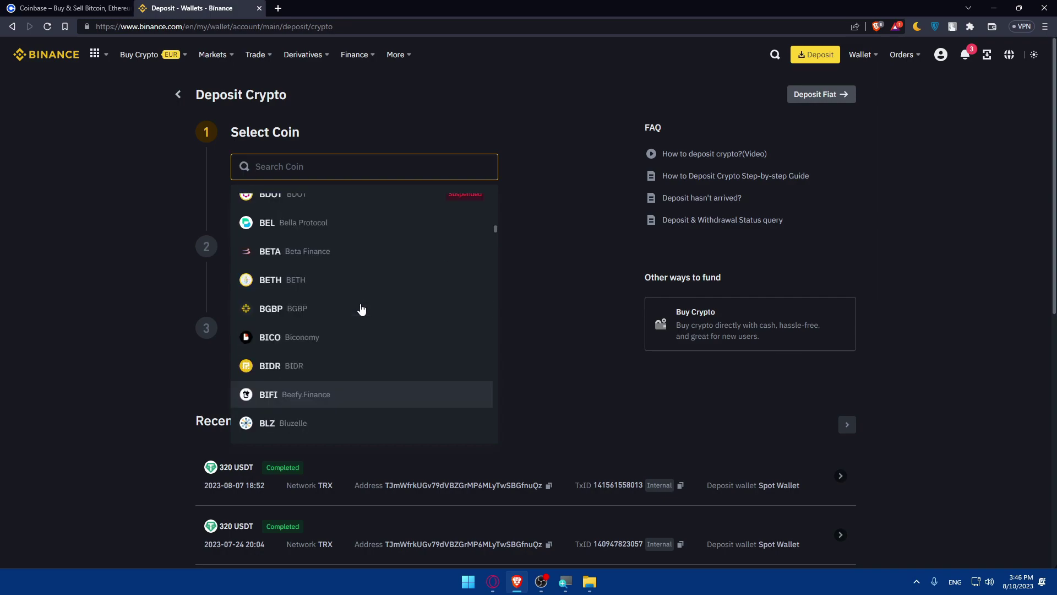
pyautogui.scroll(2, 419, 278)
pyautogui.scroll(-20, 361, 286)
pyautogui.scroll(-20, 361, 285)
pyautogui.scroll(-20, 360, 284)
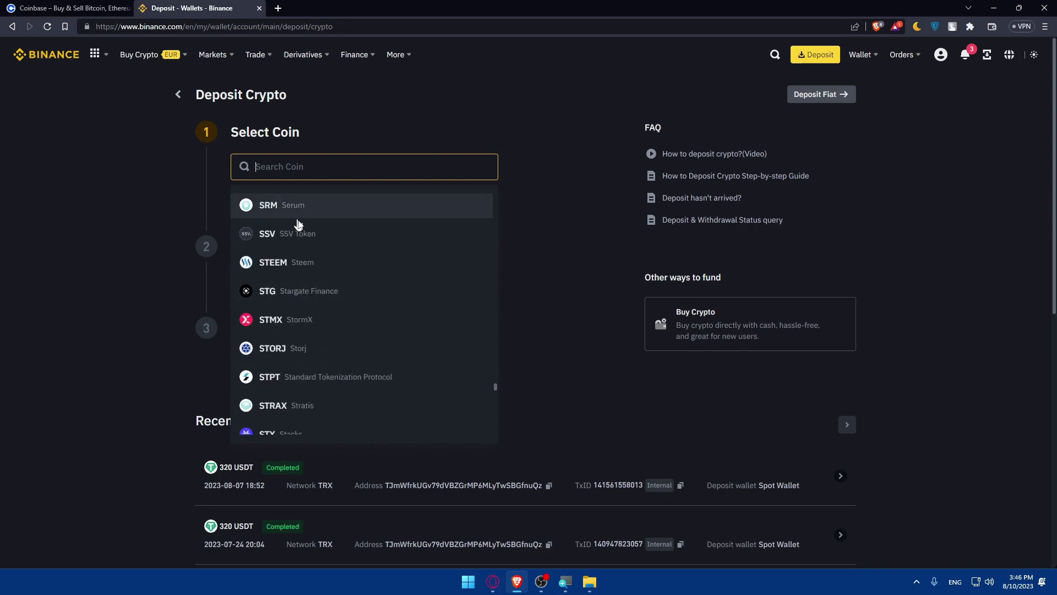
pyautogui.scroll(-3, 325, 256)
pyautogui.scroll(-2, 333, 262)
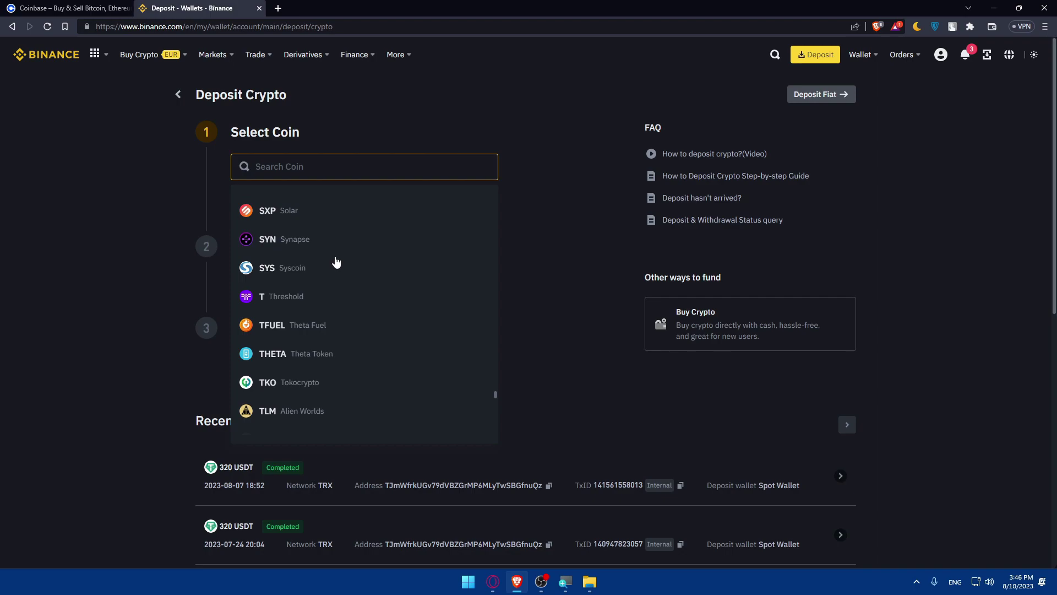
pyautogui.scroll(10, 344, 273)
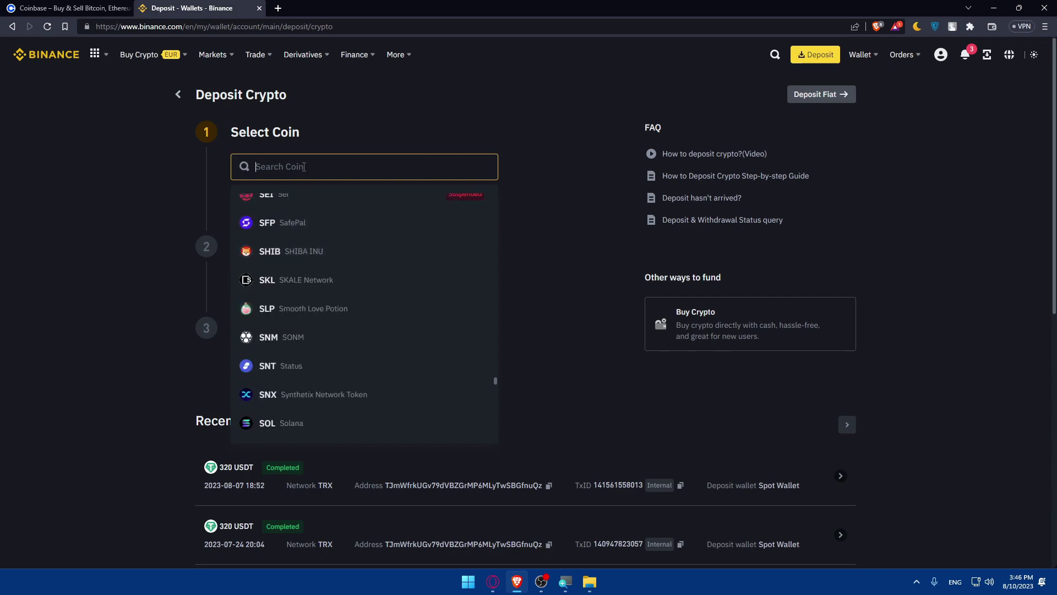
pyautogui.write('usdt')
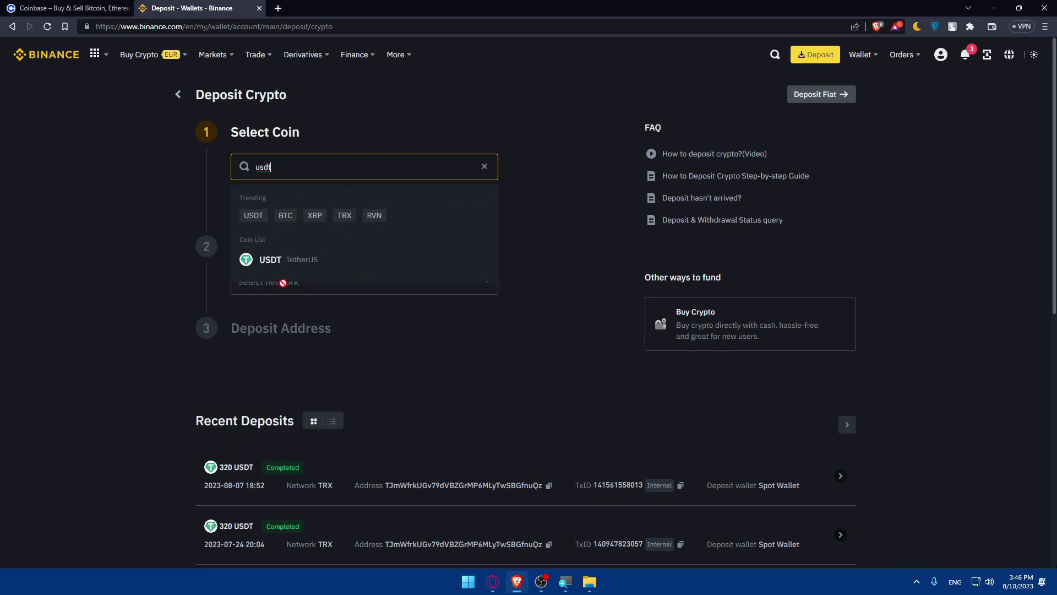
pyautogui.click(267, 259)
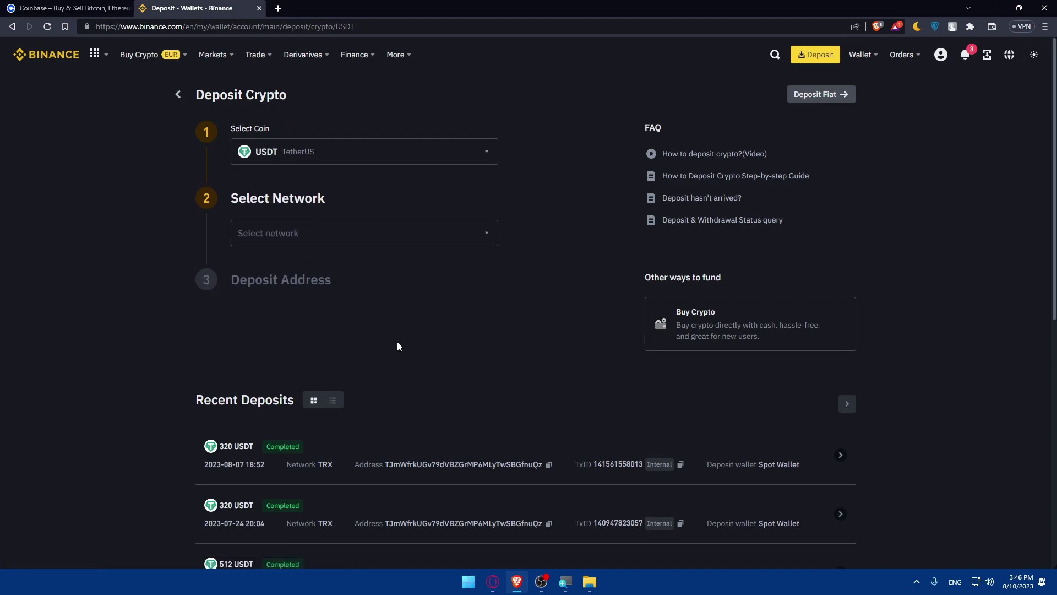
# Scroll the USDT network dropdown from BSC (BEP20) down to TRX (Tron TRC20).
pyautogui.click(326, 232)
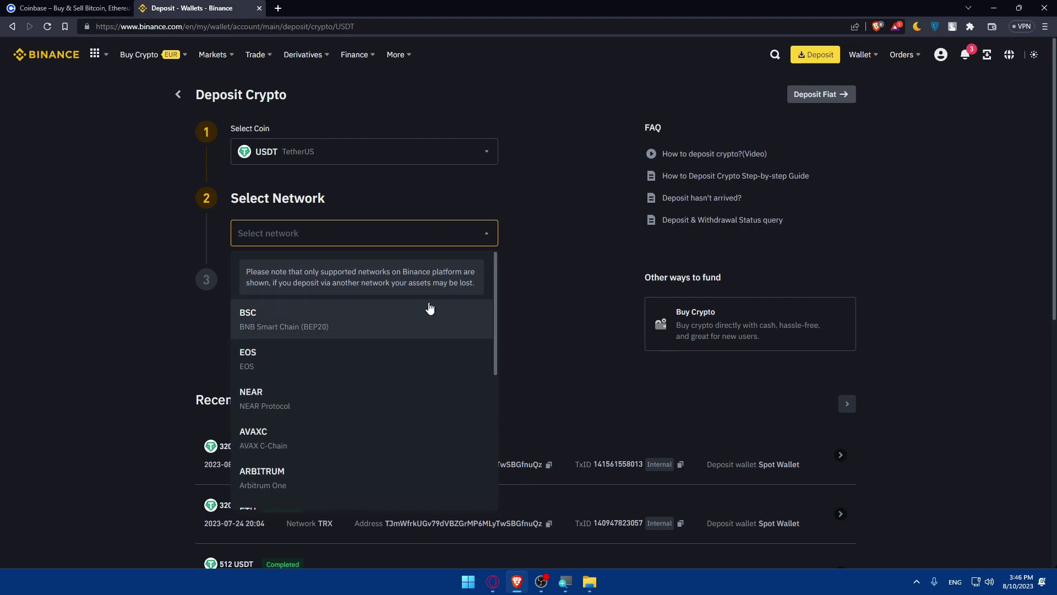
pyautogui.scroll(-5, 407, 319)
pyautogui.scroll(5, 363, 319)
pyautogui.scroll(-5, 347, 308)
pyautogui.scroll(5, 320, 320)
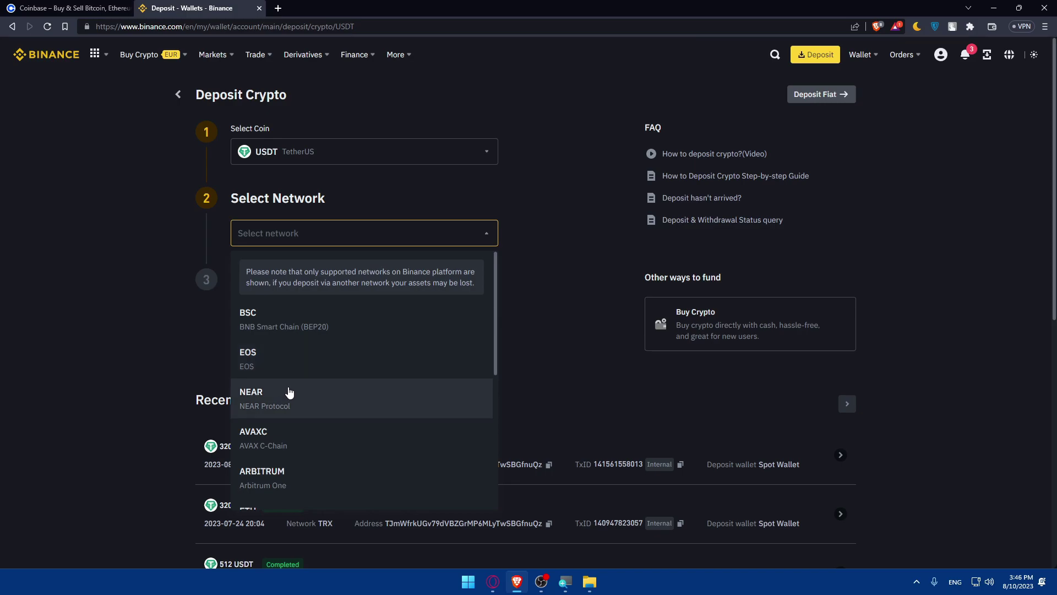
pyautogui.scroll(-2, 287, 391)
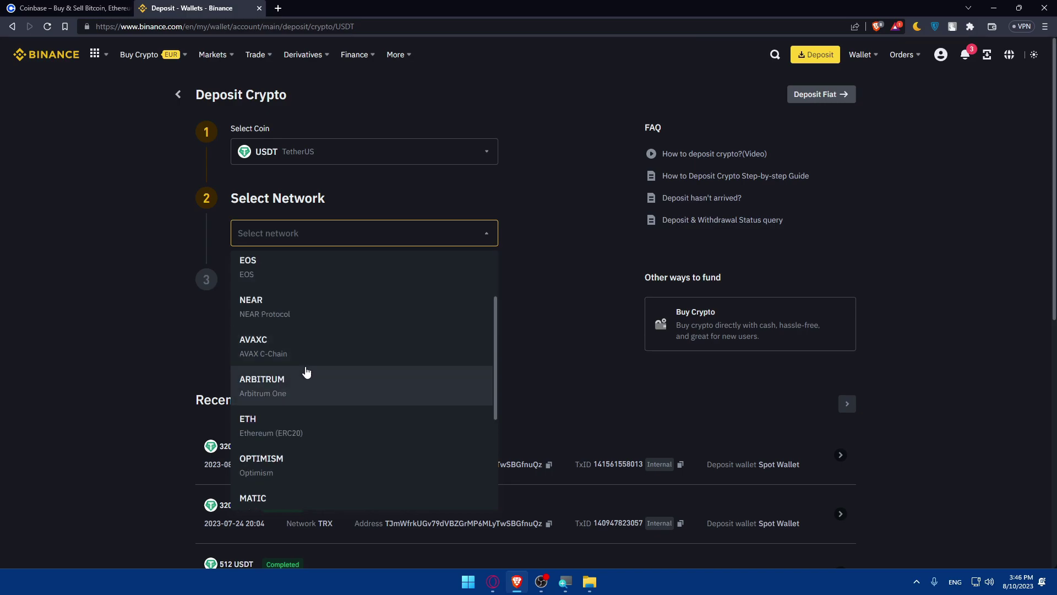
pyautogui.scroll(-2, 300, 385)
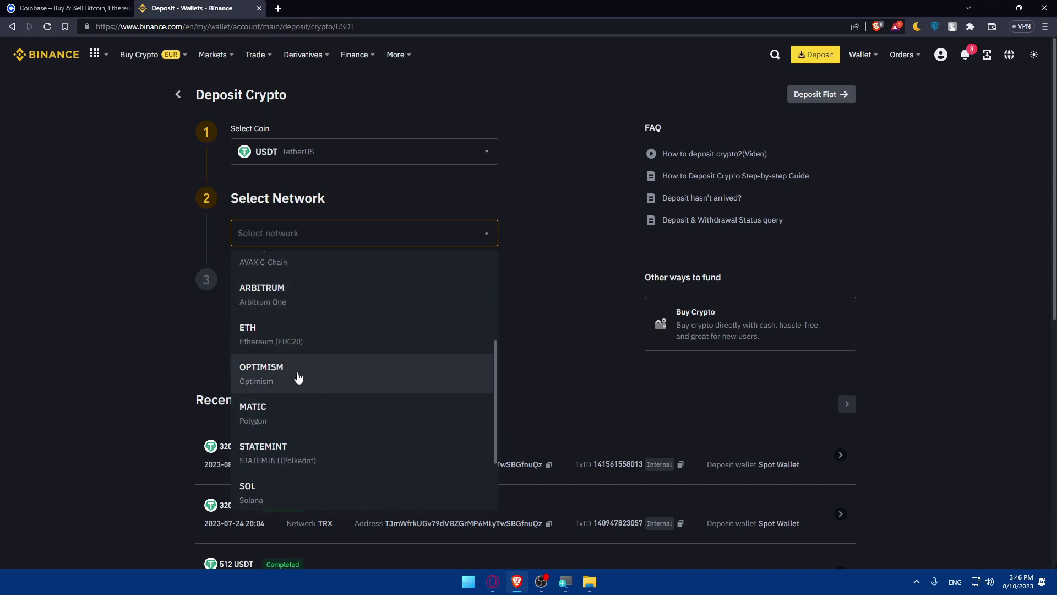
pyautogui.scroll(-2, 293, 370)
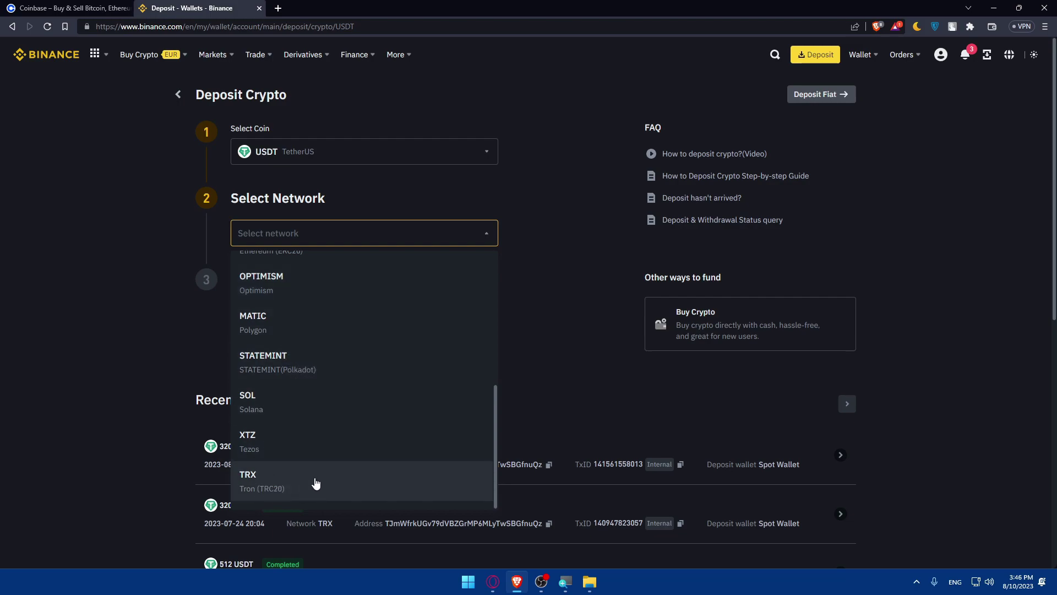
pyautogui.scroll(5, 316, 477)
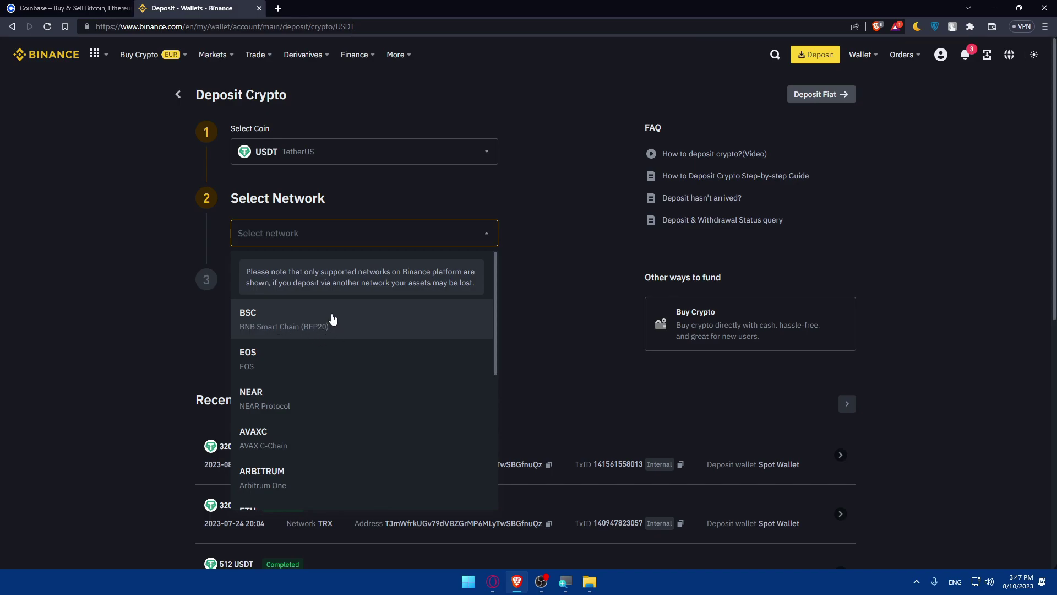
pyautogui.scroll(-5, 334, 318)
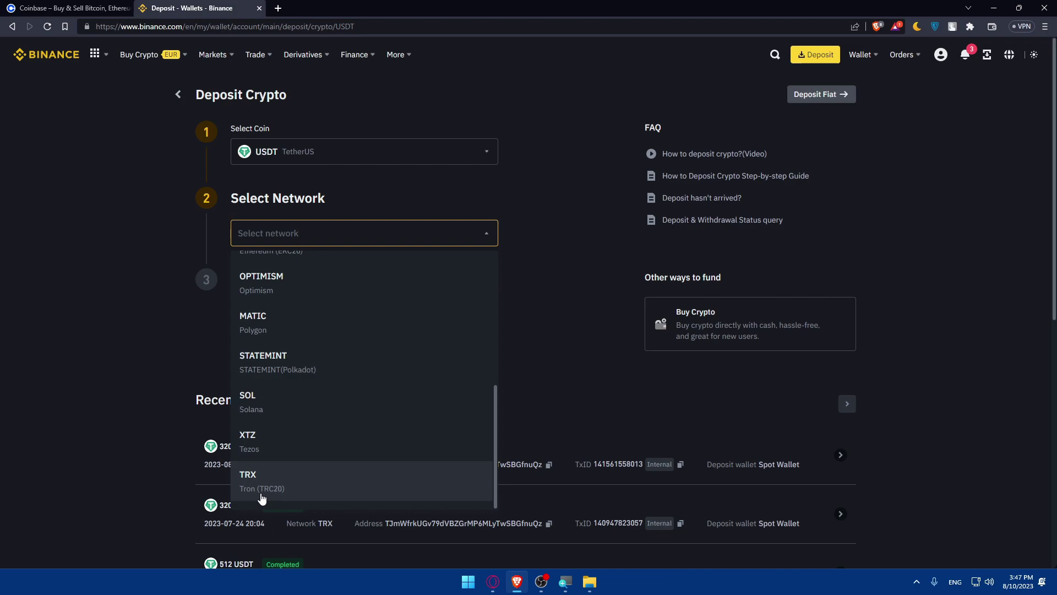
pyautogui.scroll(5, 325, 460)
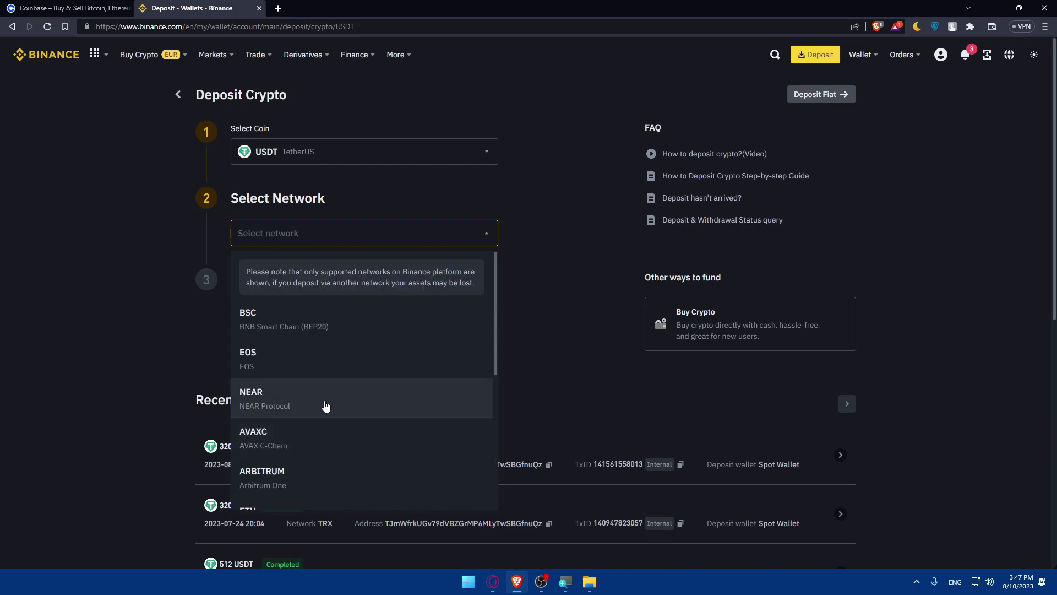
pyautogui.scroll(-5, 328, 364)
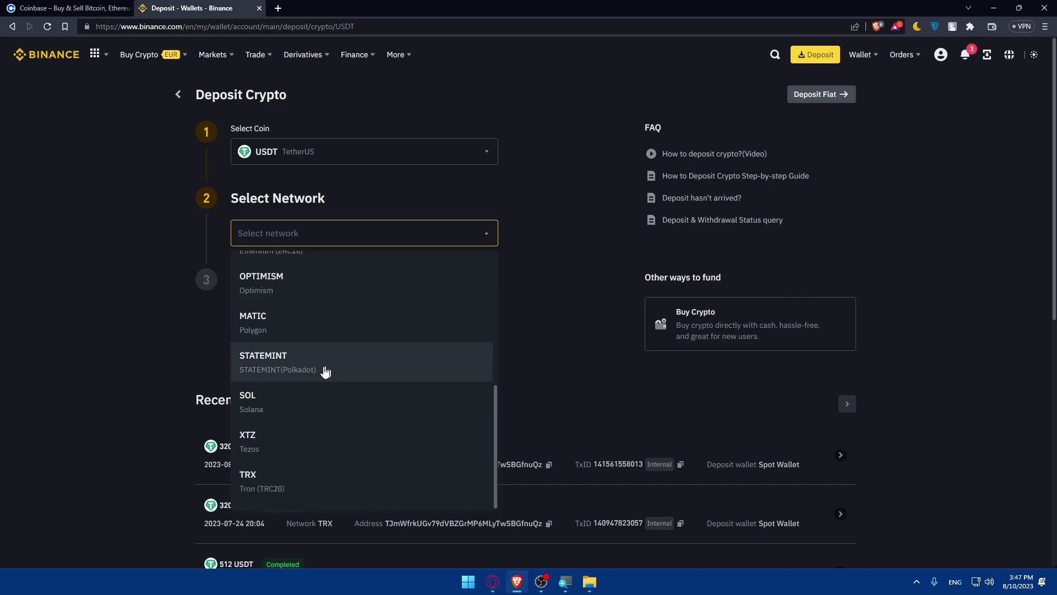
# Choose TRX Tron (TRC20), note the 0.01 USDT minimum, and keep Spot Wallet.
pyautogui.click(269, 482)
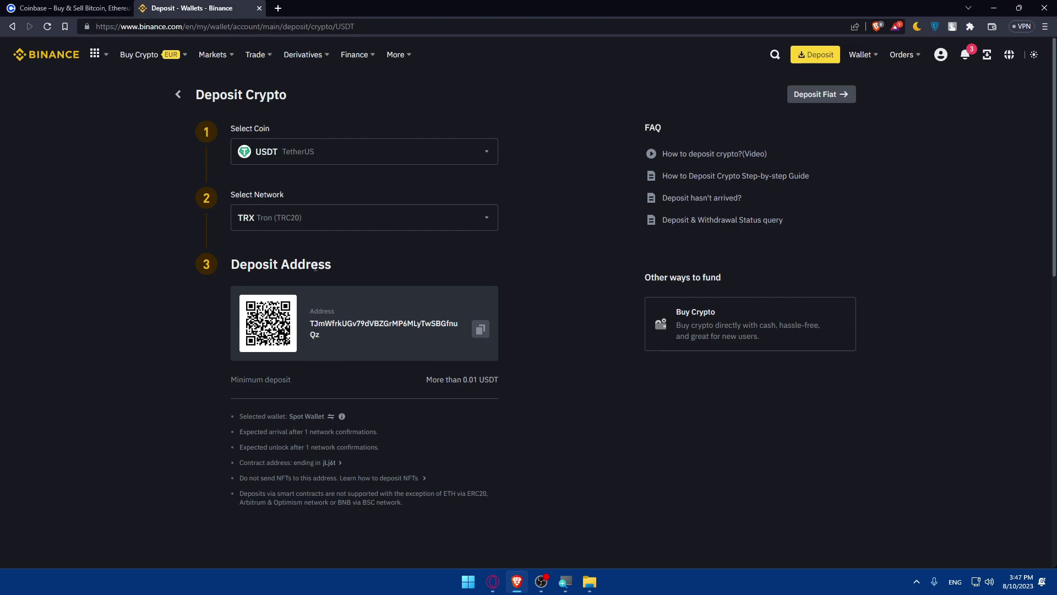
pyautogui.moveTo(438, 390); pyautogui.dragTo(517, 389)
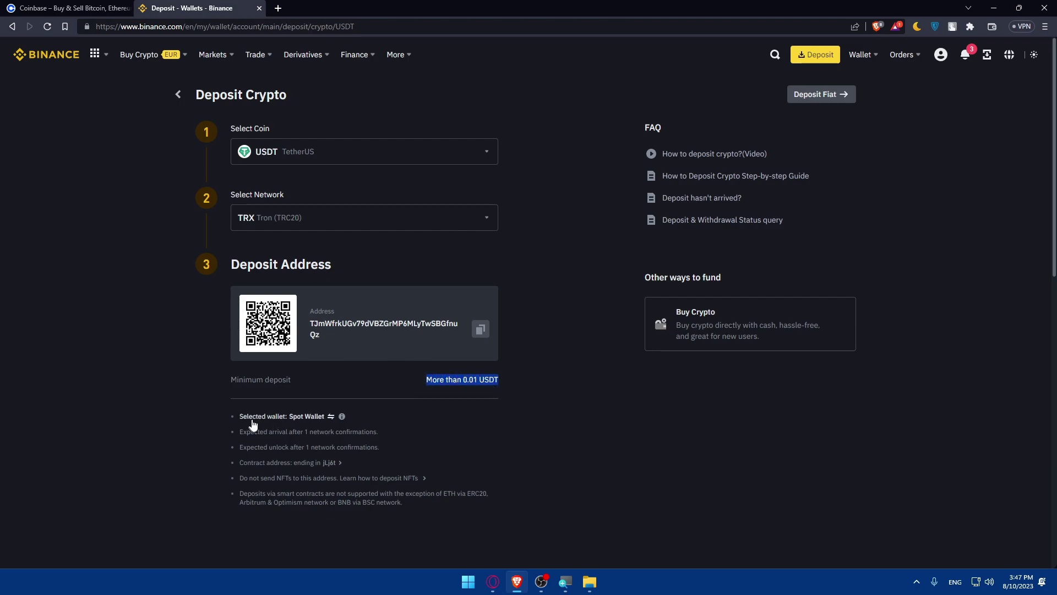
pyautogui.click(325, 419)
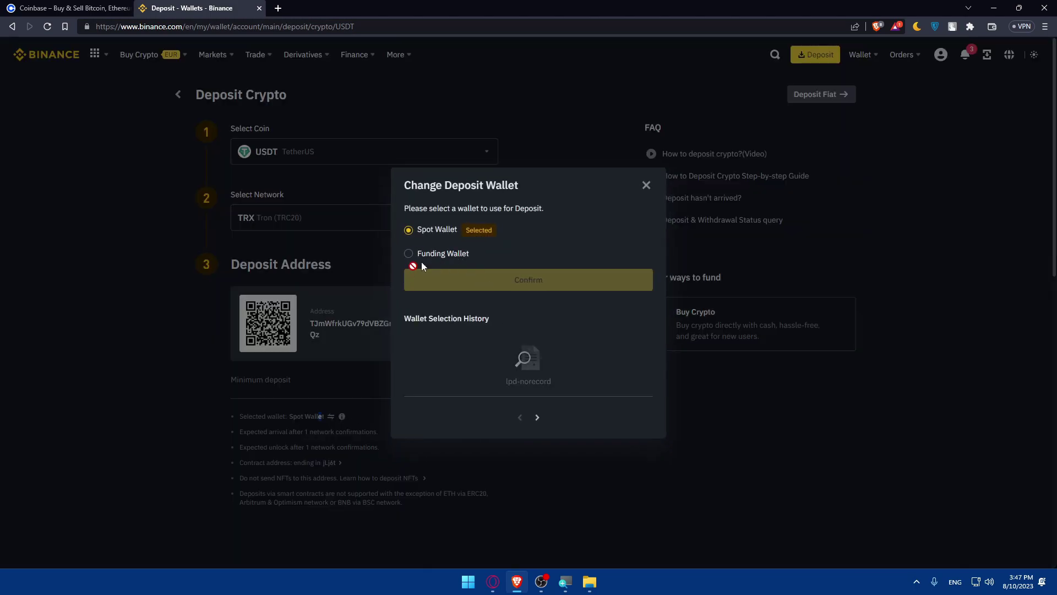
pyautogui.click(646, 185)
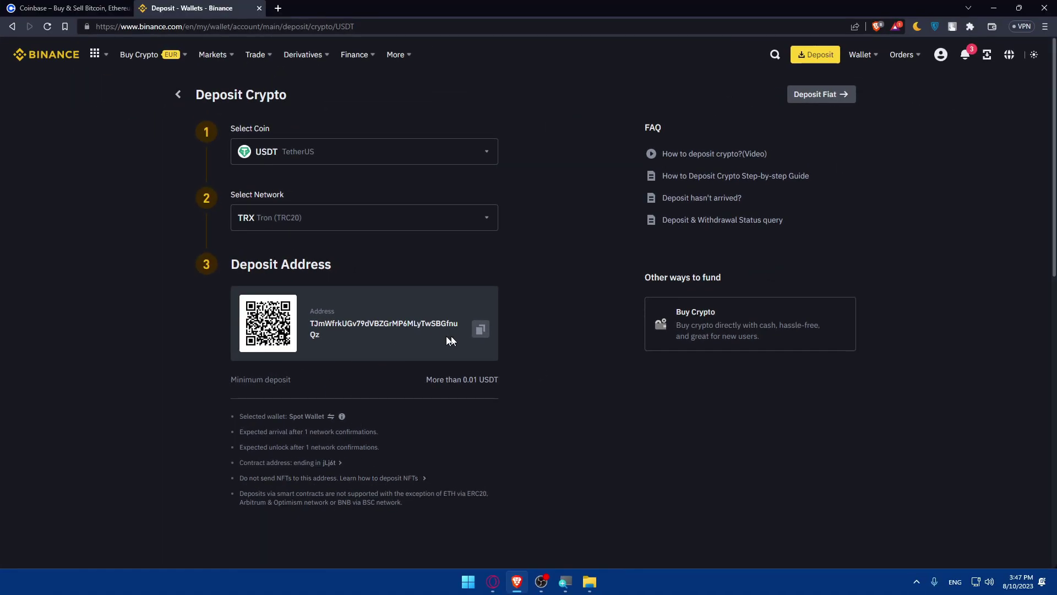
# Copy the USDT TRC20 deposit address and return to the Coinbase tab.
pyautogui.click(482, 328)
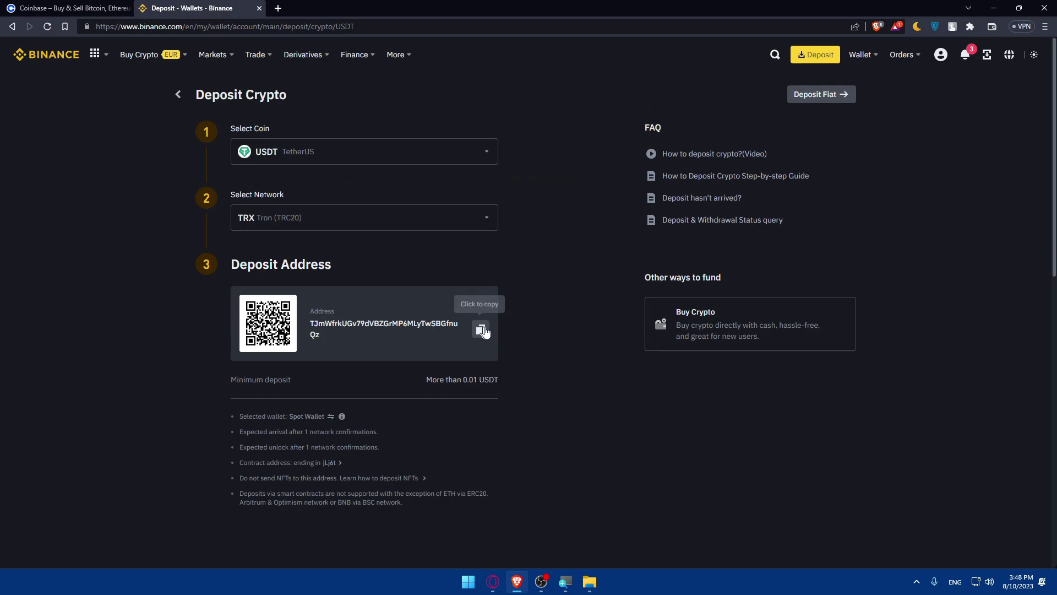
pyautogui.moveTo(320, 336); pyautogui.dragTo(311, 326)
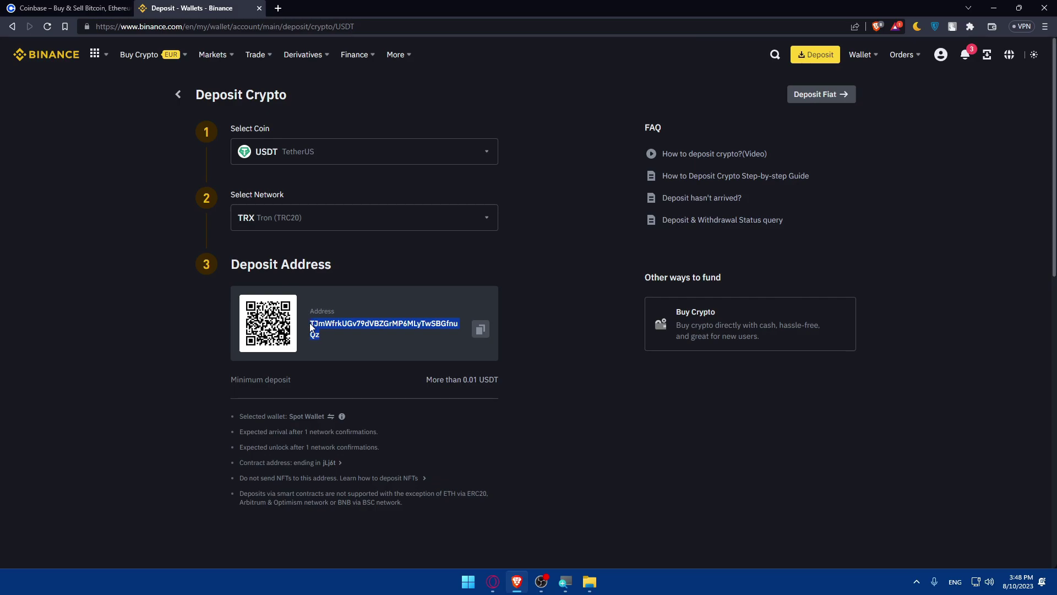
pyautogui.click(536, 300)
pyautogui.click(65, 5)
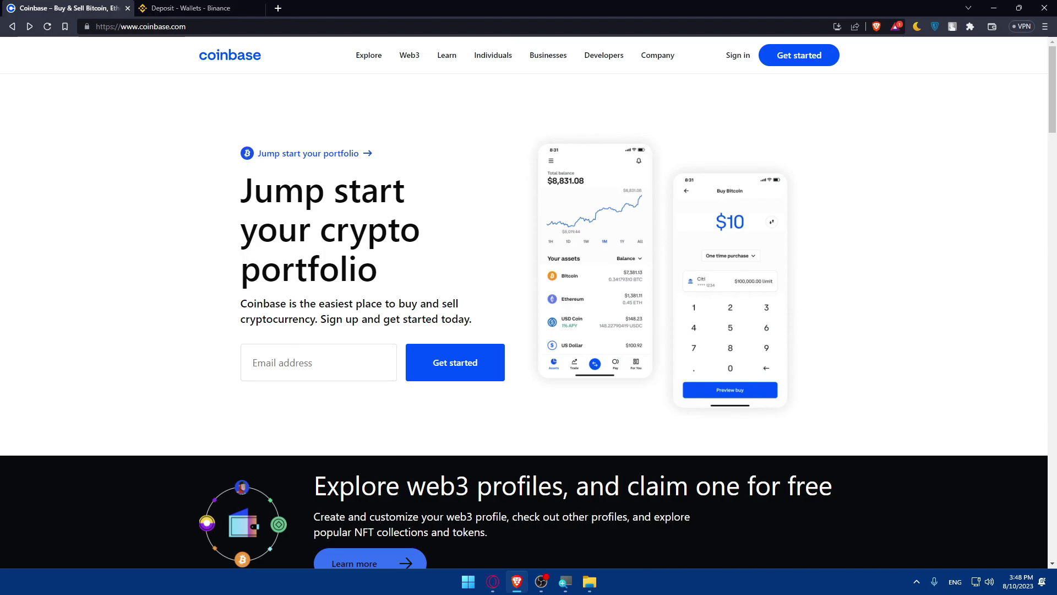
# Glance over the Coinbase homepage, then bring the Binance USDT TRC20 deposit tab back to front.
pyautogui.click(177, 8)
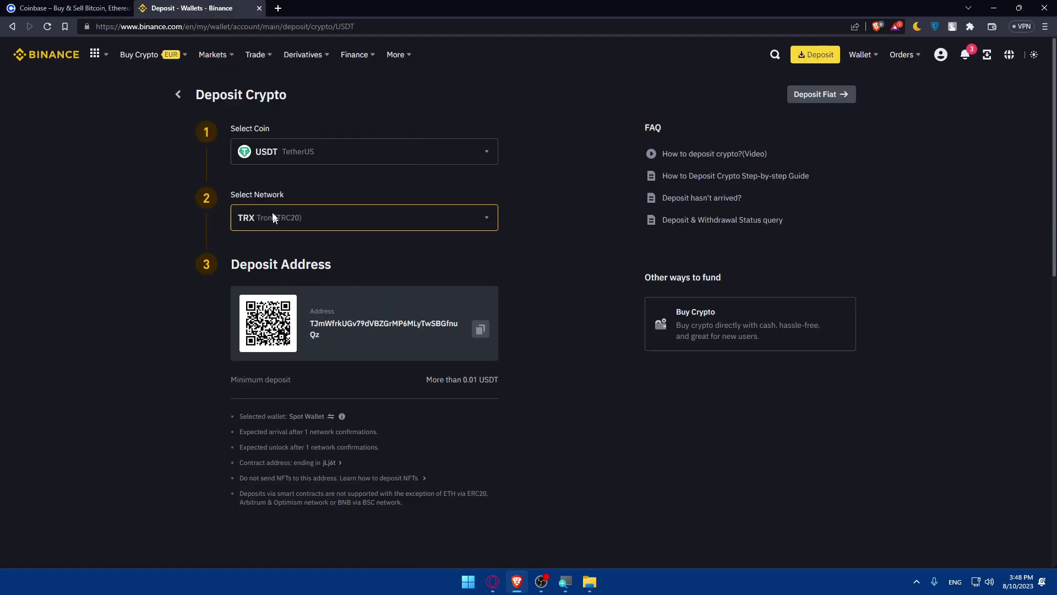
pyautogui.click(77, 8)
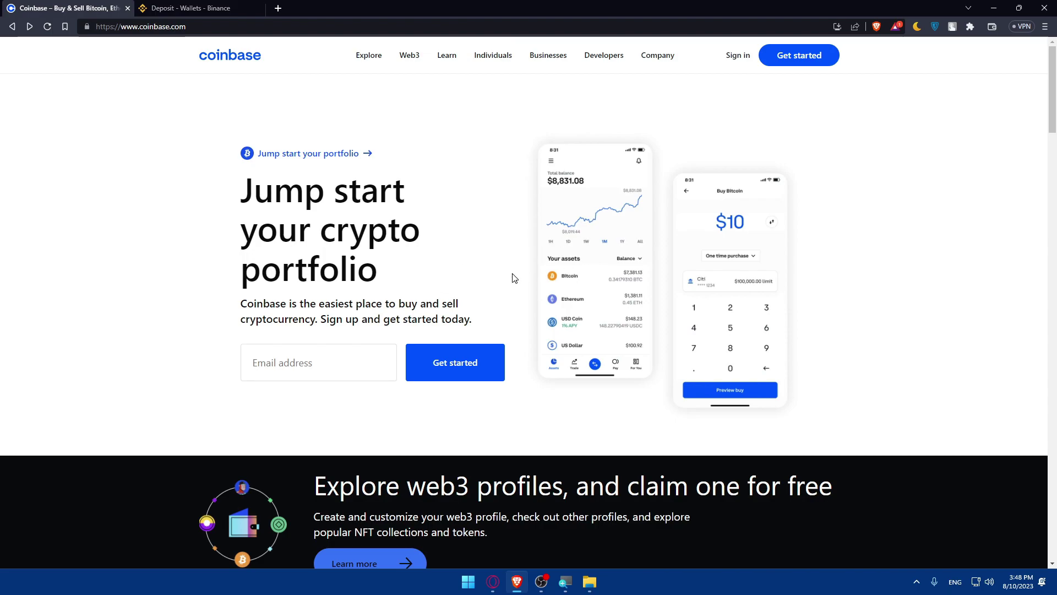
pyautogui.click(209, 8)
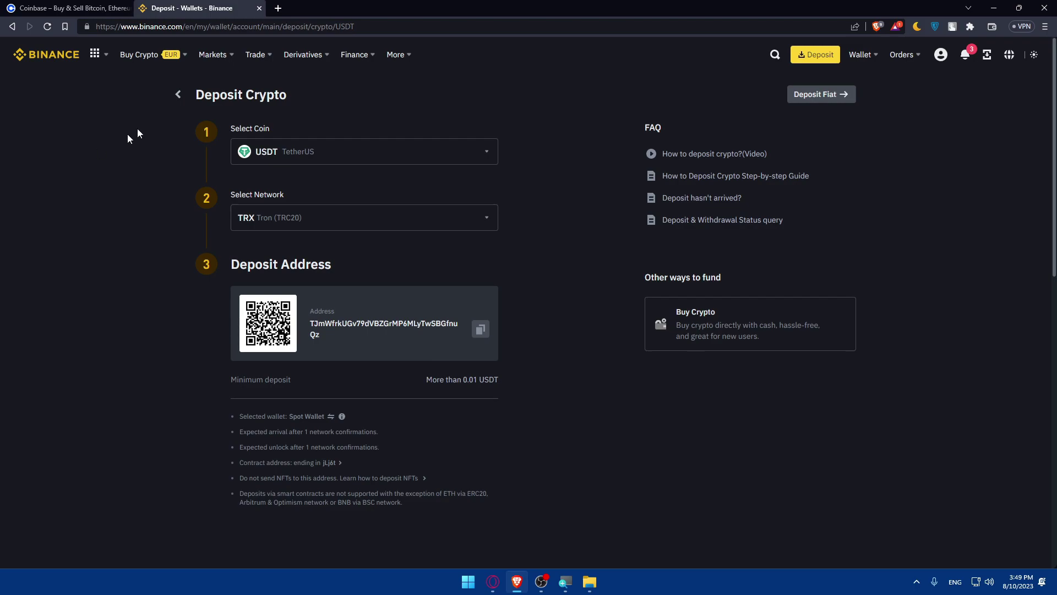
# Open the Fiat and Spot balances from the Wallet menu in Binance's top navigation.
pyautogui.moveTo(257, 61)
pyautogui.moveTo(861, 54)
pyautogui.click(894, 132)
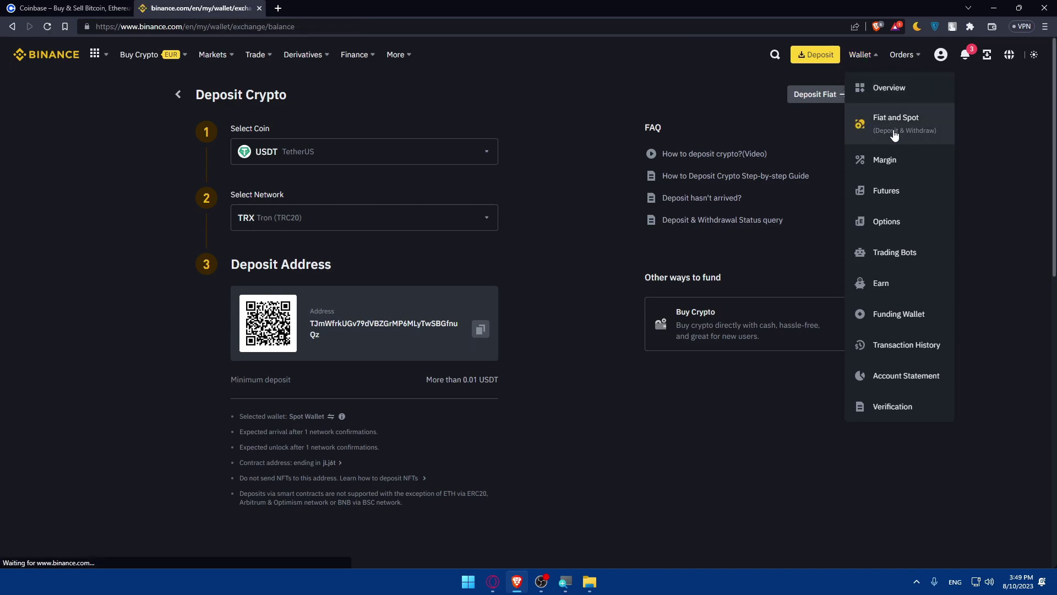